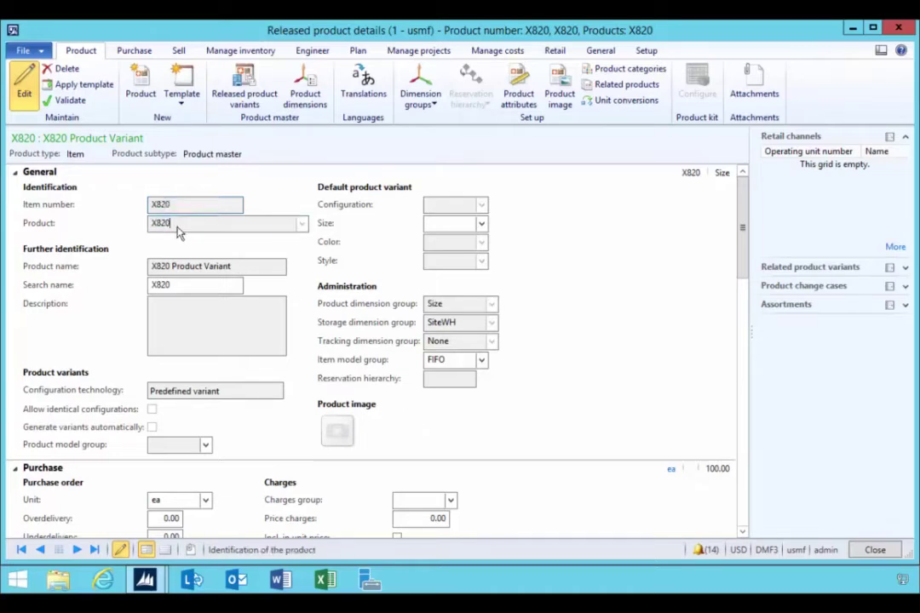
# Review the sizes defined for product master X820 and check its on-hand inventory.
pyautogui.click(302, 100)
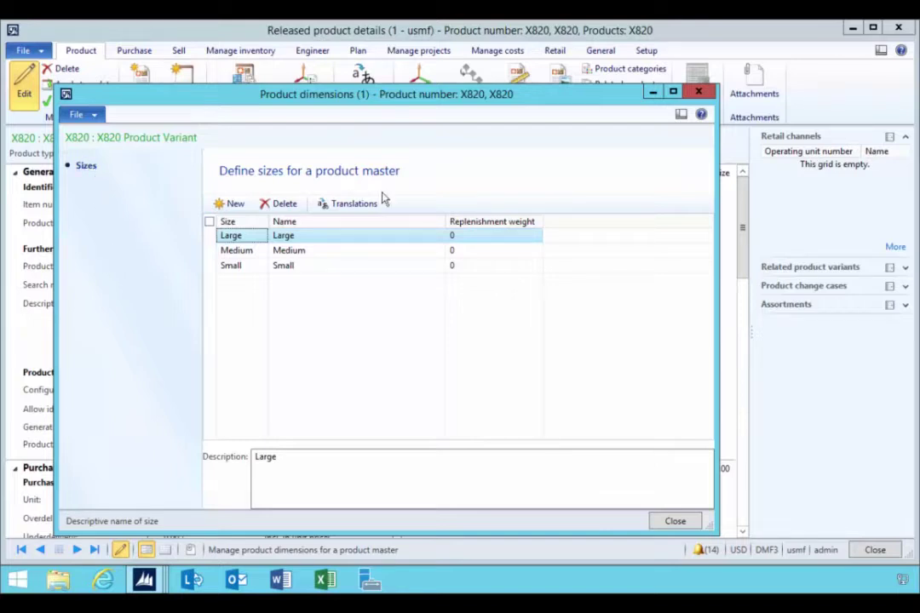
pyautogui.click(698, 91)
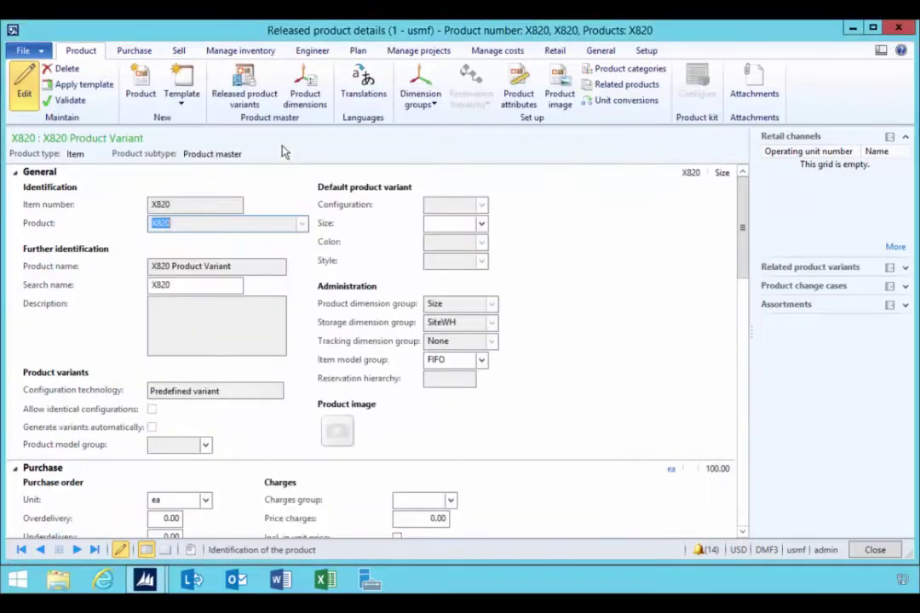
pyautogui.click(240, 51)
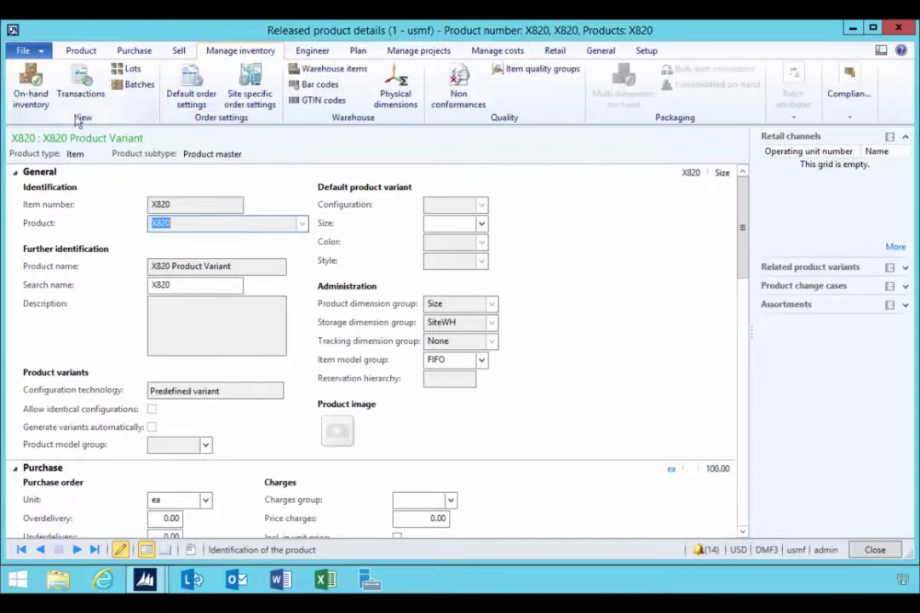
pyautogui.click(31, 93)
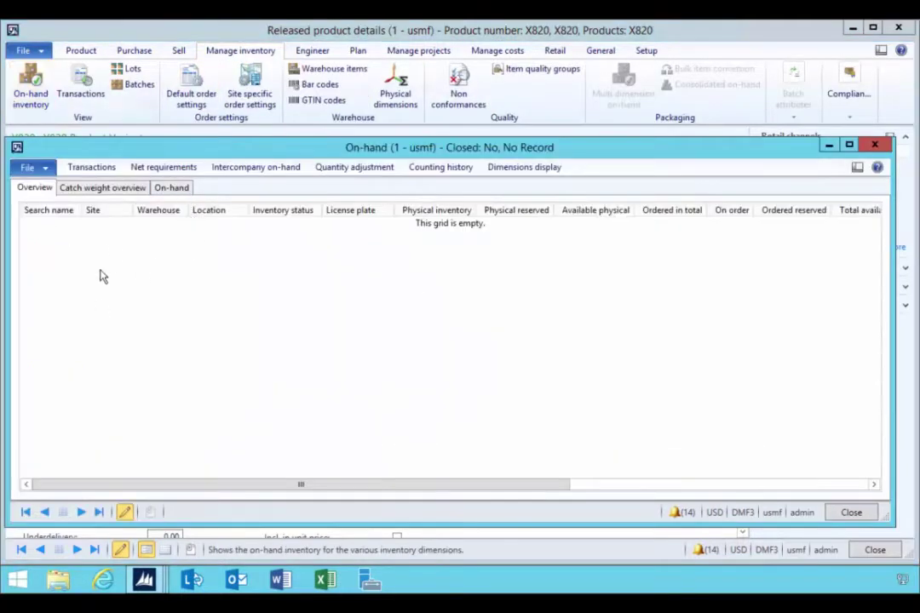
pyautogui.click(874, 148)
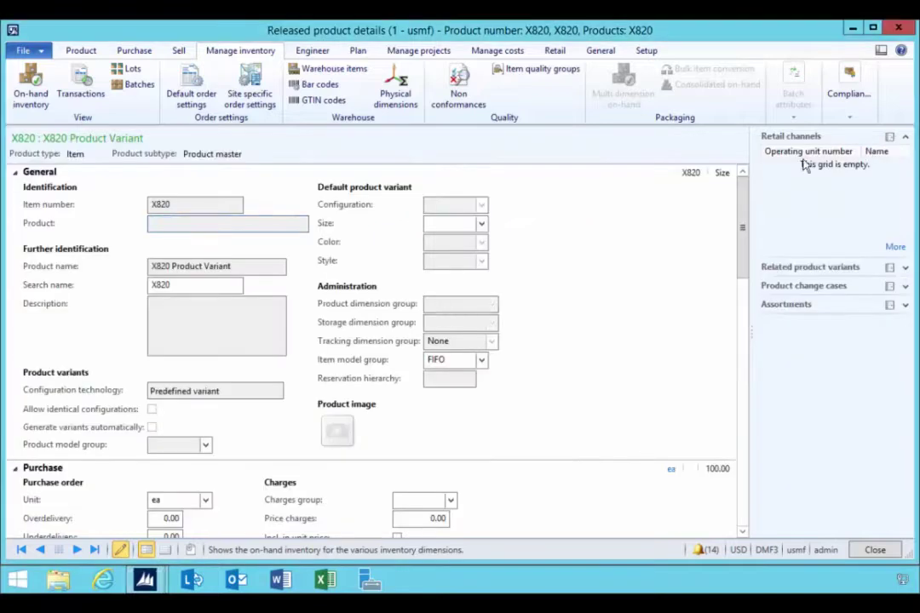
# Review the released product variants of X820 and their sizes.
pyautogui.click(81, 50)
pyautogui.click(245, 100)
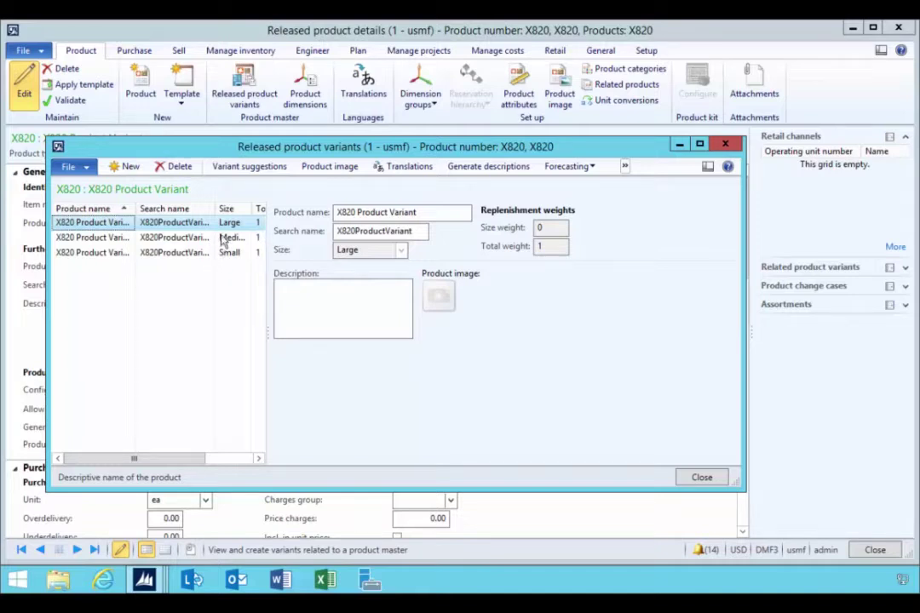
pyautogui.doubleClick(253, 209)
pyautogui.click(724, 146)
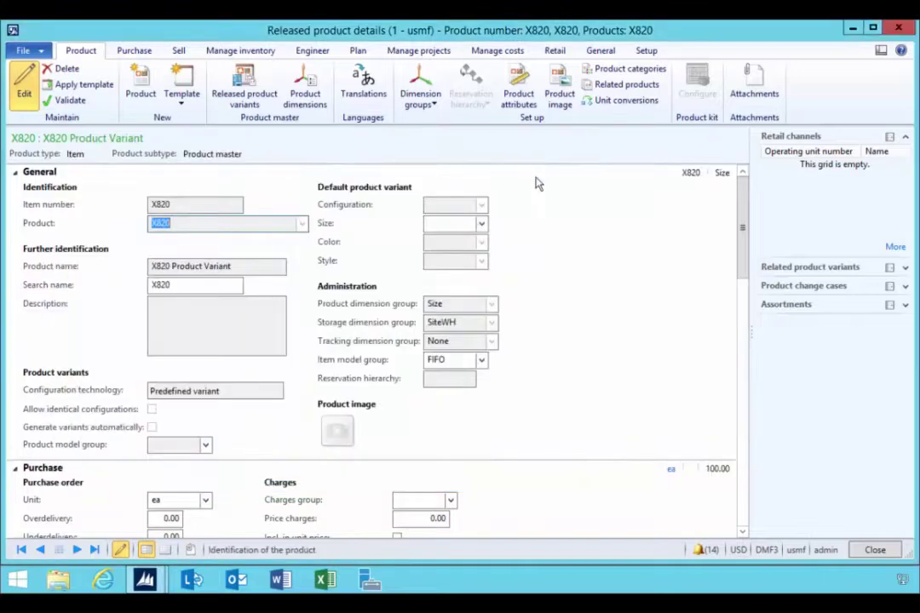
# Open the product packages form from the replenishment setup of the Retail module.
pyautogui.moveTo(153, 580)
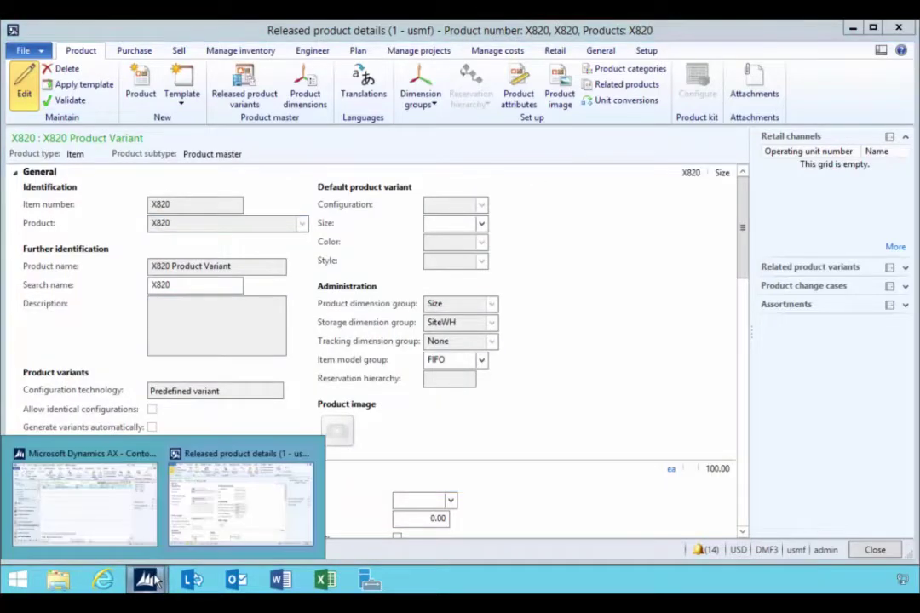
pyautogui.click(98, 511)
pyautogui.click(162, 535)
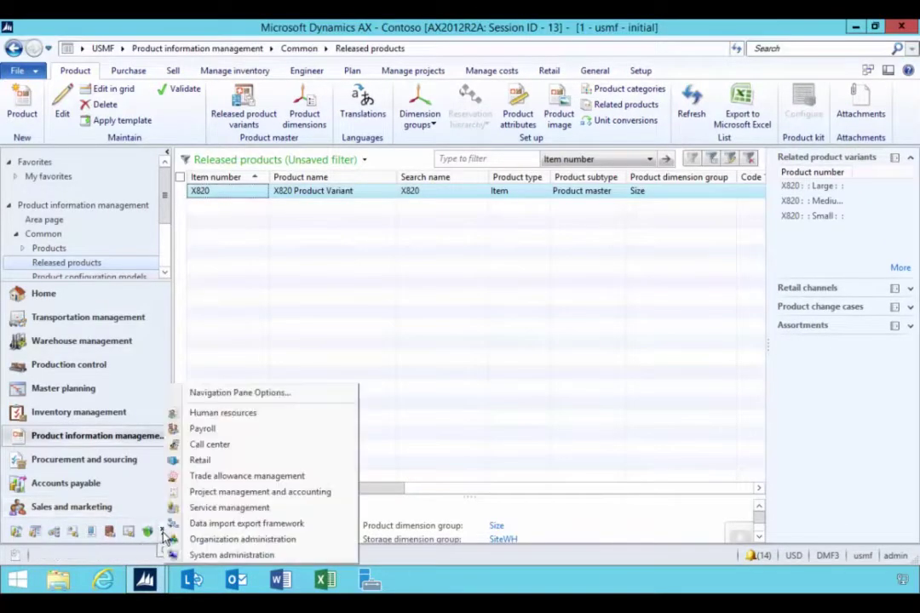
pyautogui.click(182, 464)
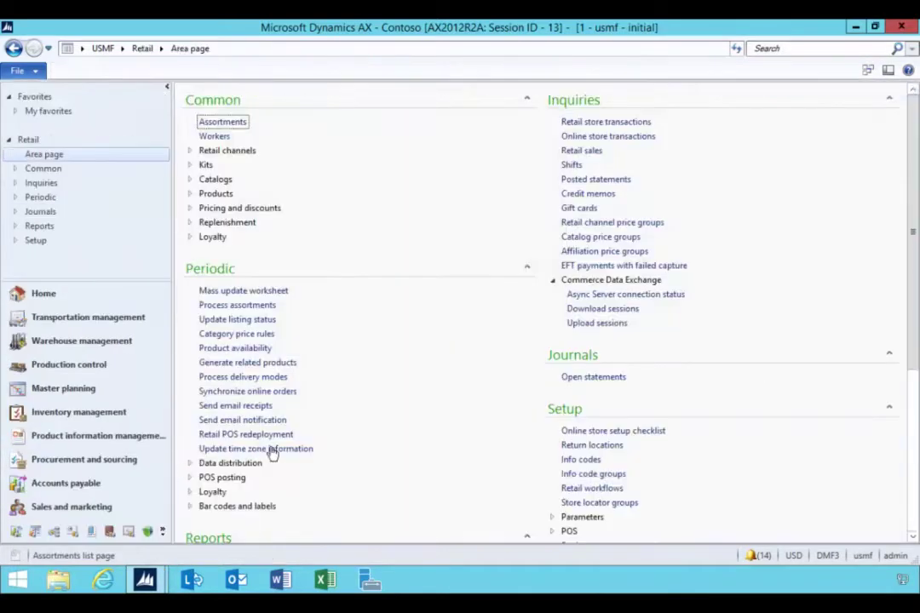
pyautogui.scroll(-4, 325, 466)
pyautogui.scroll(-3, 496, 390)
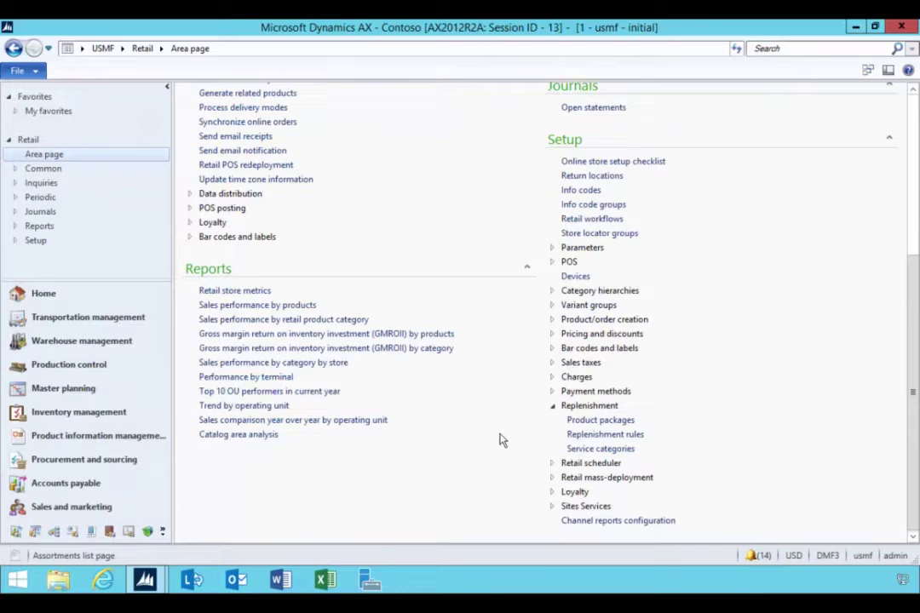
pyautogui.click(576, 422)
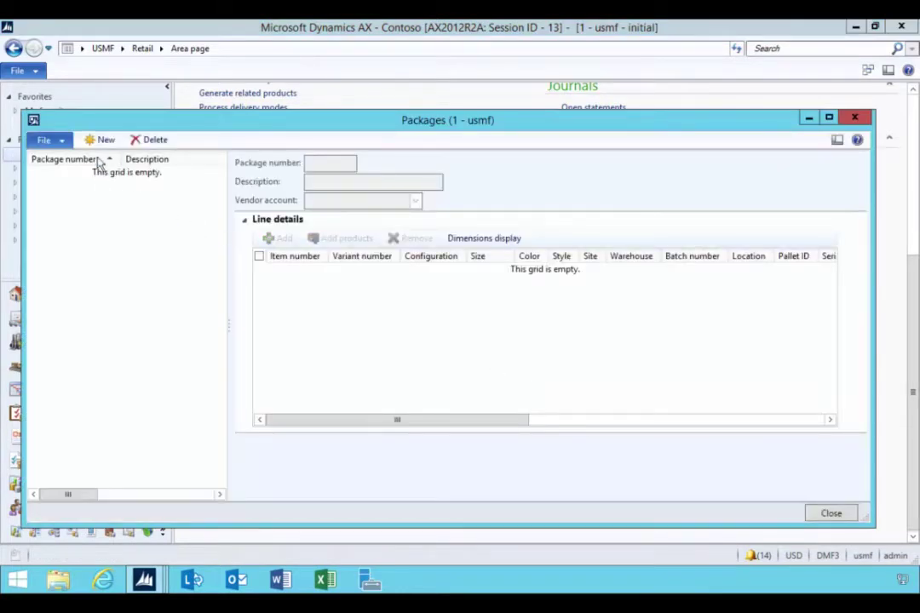
# Create a package with package number PKG and the description "Product package".
pyautogui.click(101, 140)
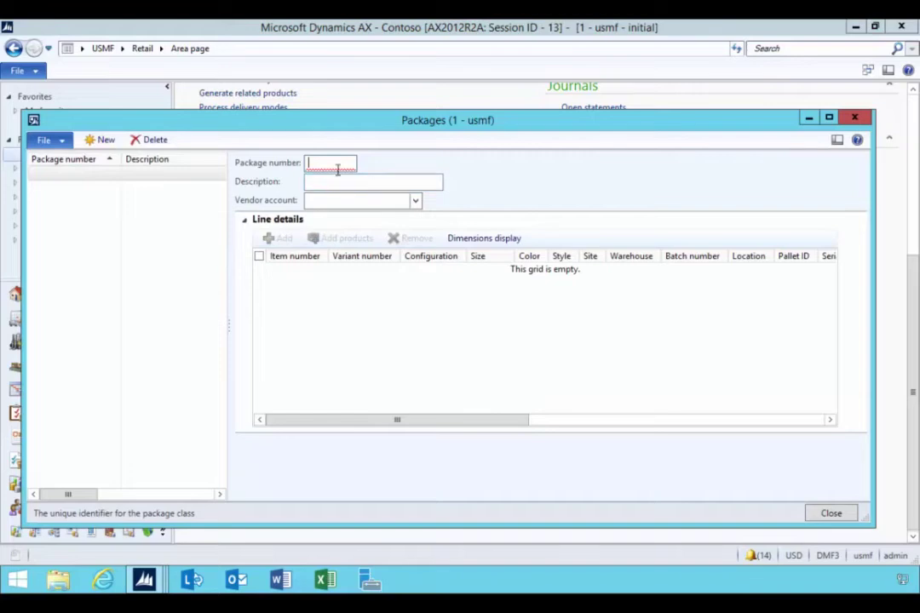
pyautogui.write('0')
pyautogui.press('BackSpace')
pyautogui.write('PKG')
pyautogui.press('Tab')
pyautogui.write('Prod')
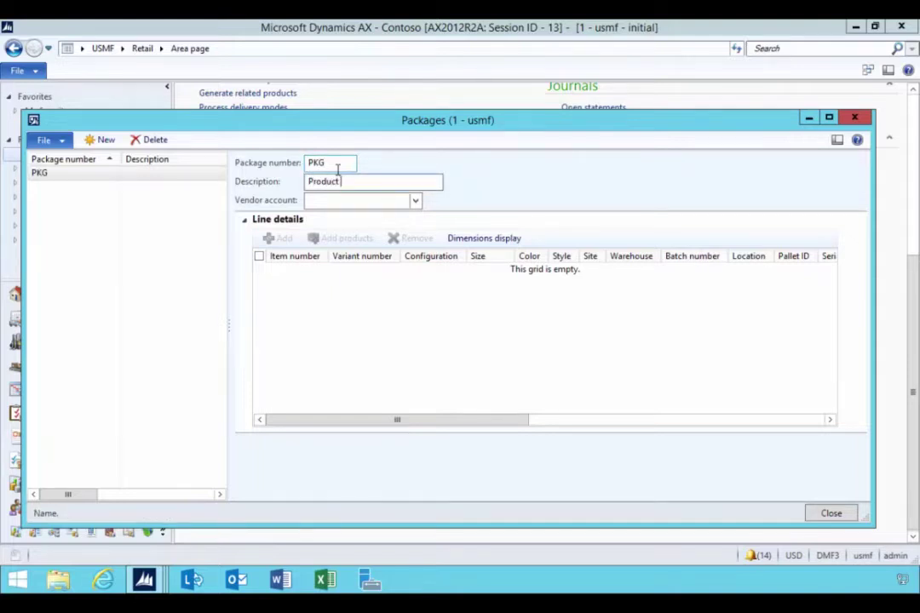
pyautogui.write('uct package')
pyautogui.press('Tab')
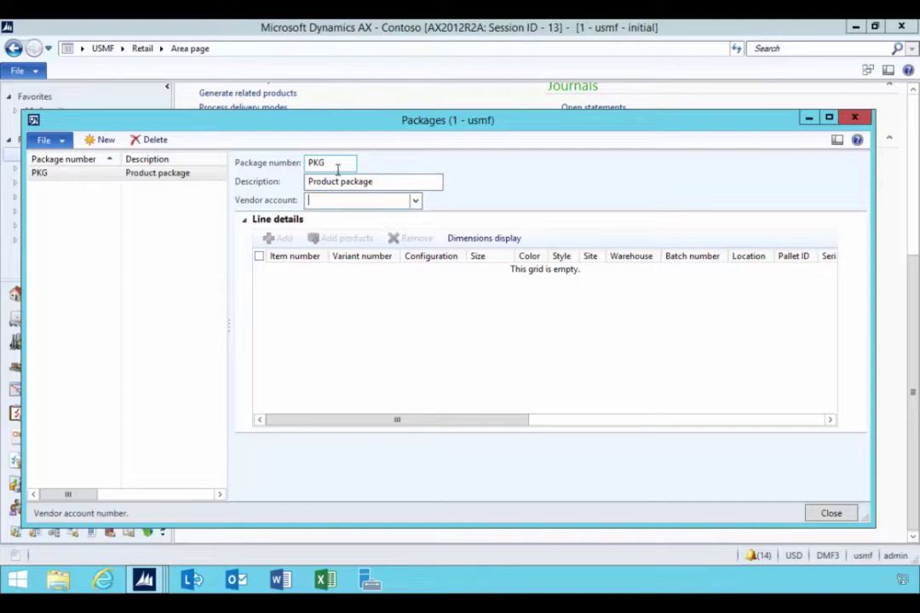
# Assign Component Supply Company as the package's vendor, filtering the vendor accounts by XP*.
pyautogui.click(415, 201)
pyautogui.click(360, 197)
pyautogui.write('XP*')
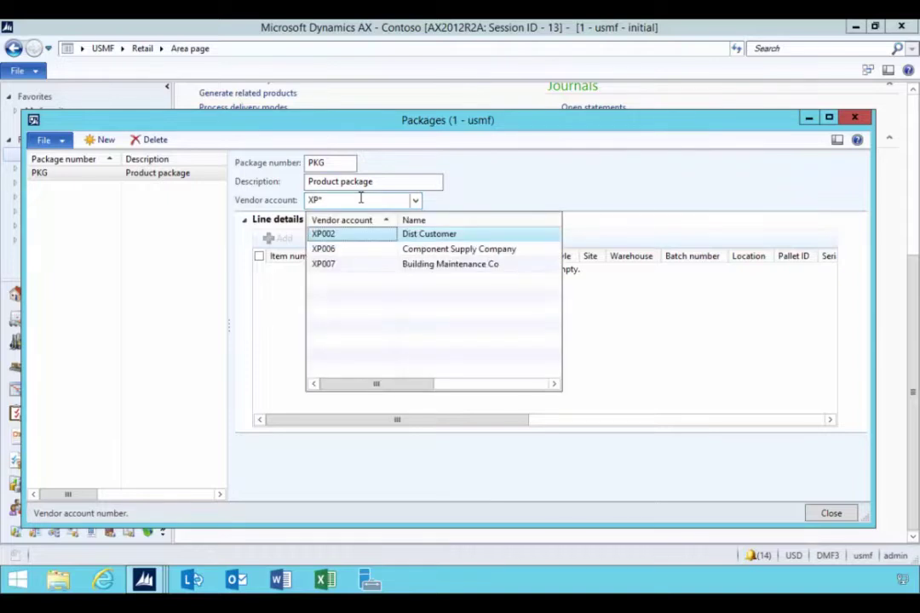
pyautogui.click(332, 252)
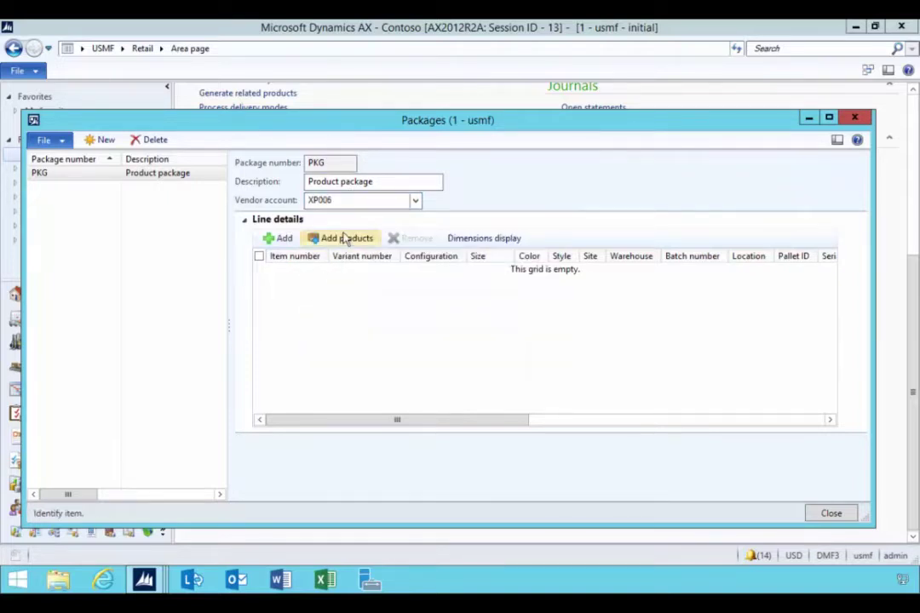
# Add a package line for item X820 with the Large variant VN-000351.
pyautogui.click(282, 240)
pyautogui.write('X820')
pyautogui.press('Tab')
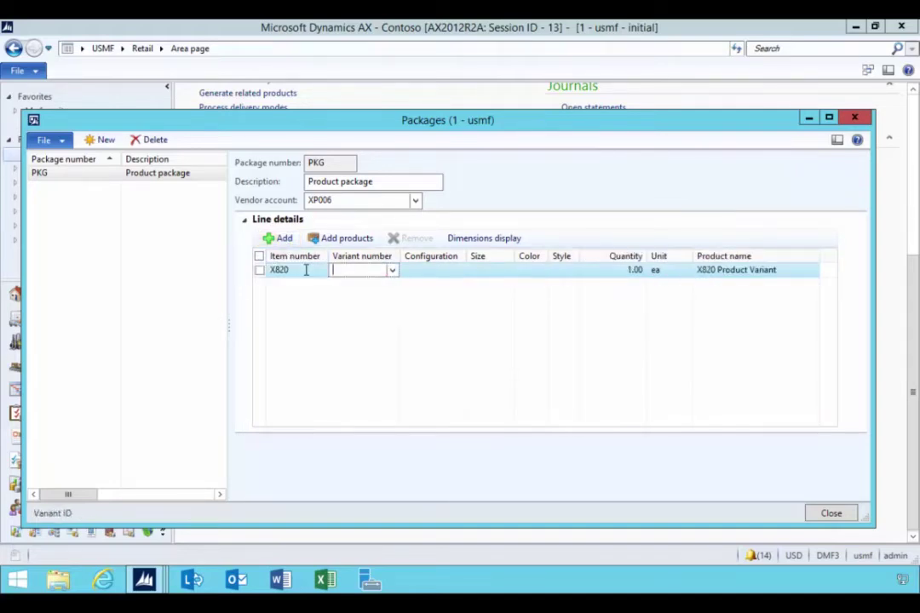
pyautogui.click(391, 271)
pyautogui.click(379, 303)
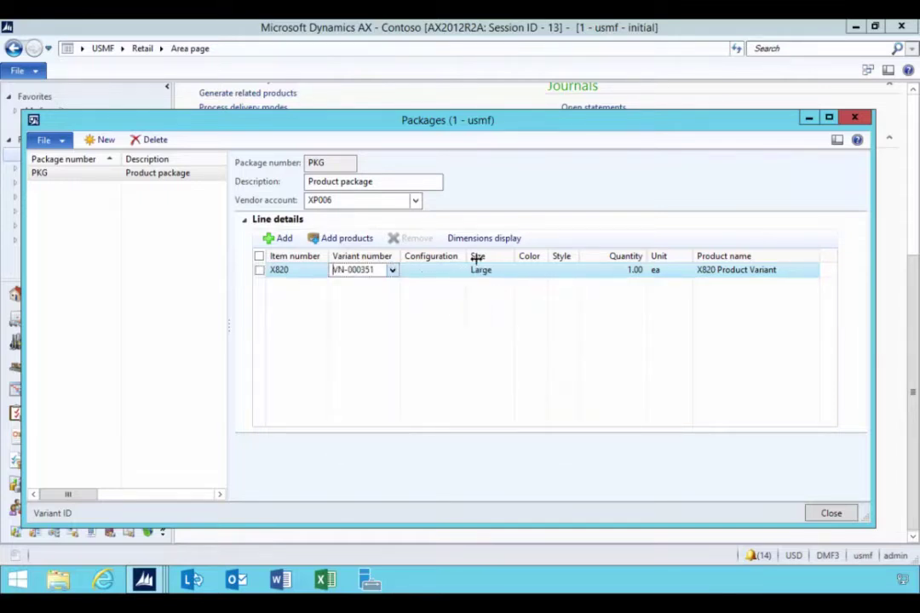
# Add a second package line for item X820 with the Medium variant VN-000352.
pyautogui.click(302, 269)
pyautogui.hotkey('ctrl', 'n')
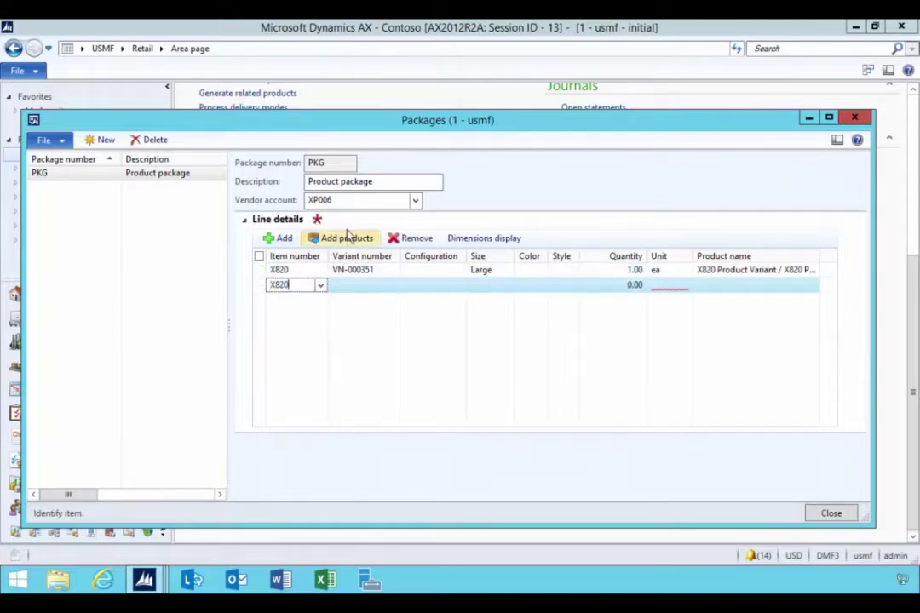
pyautogui.write('X820')
pyautogui.click(366, 285)
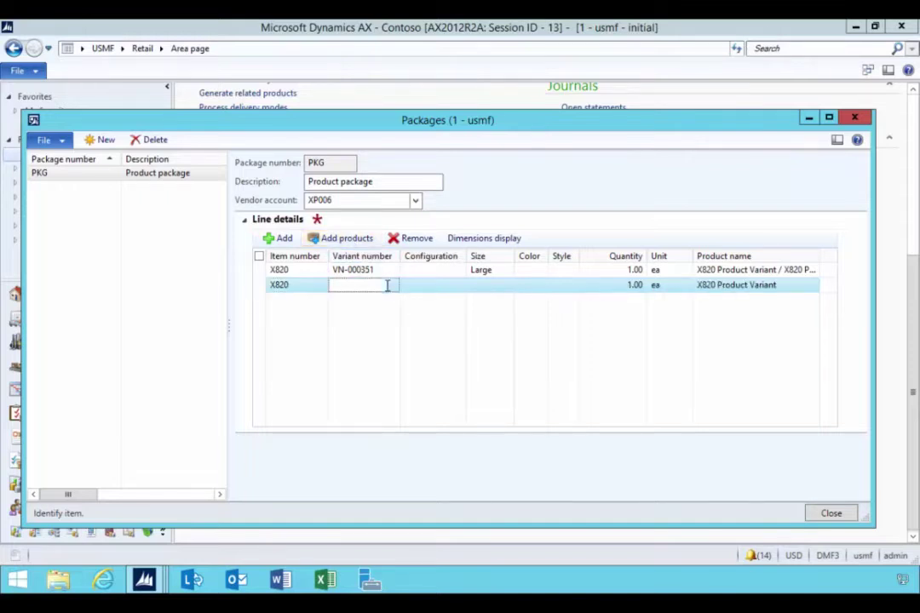
pyautogui.click(392, 286)
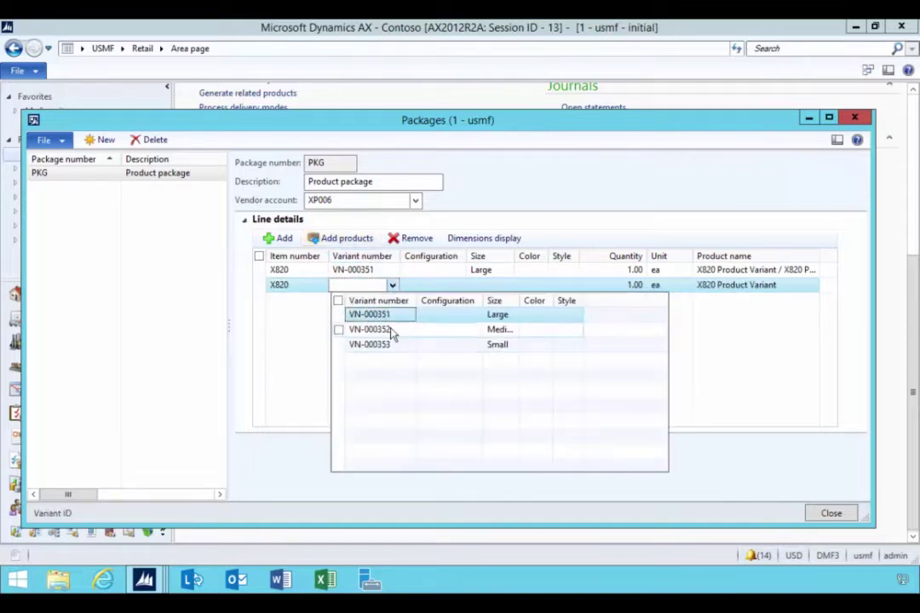
pyautogui.click(390, 330)
# Add a third package line for item X820 with the Small variant VN-000353.
pyautogui.click(301, 286)
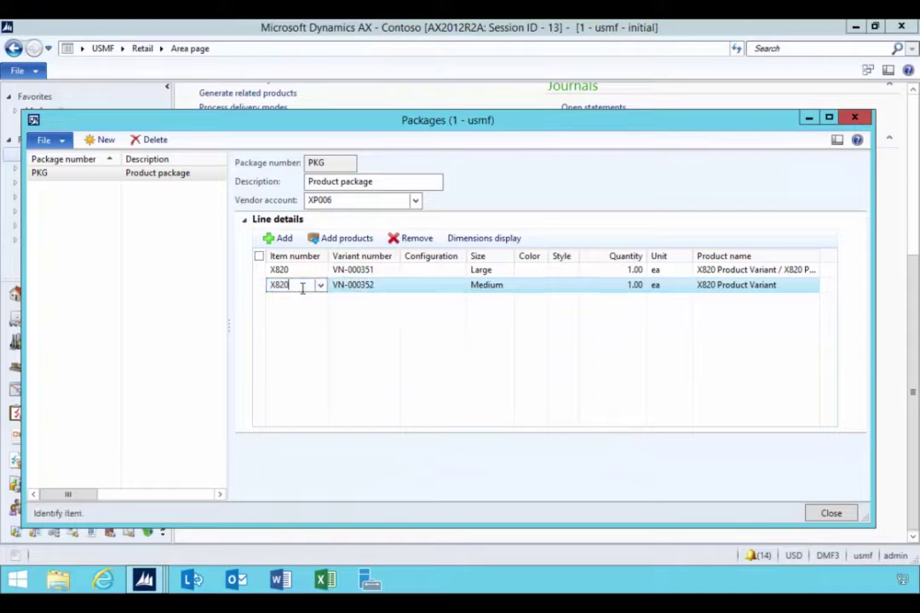
pyautogui.hotkey('ctrl', 'n')
pyautogui.write('X820')
pyautogui.press('Tab')
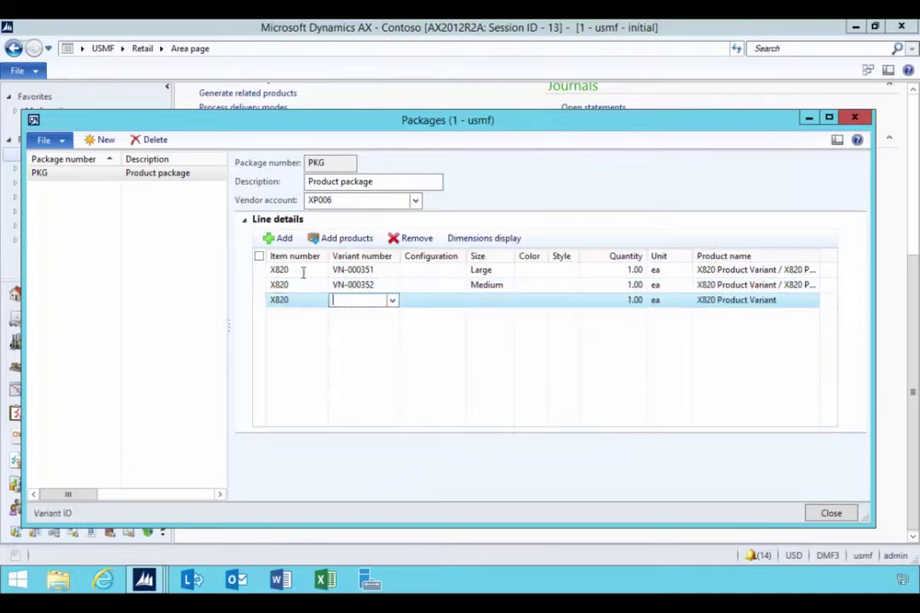
pyautogui.click(392, 301)
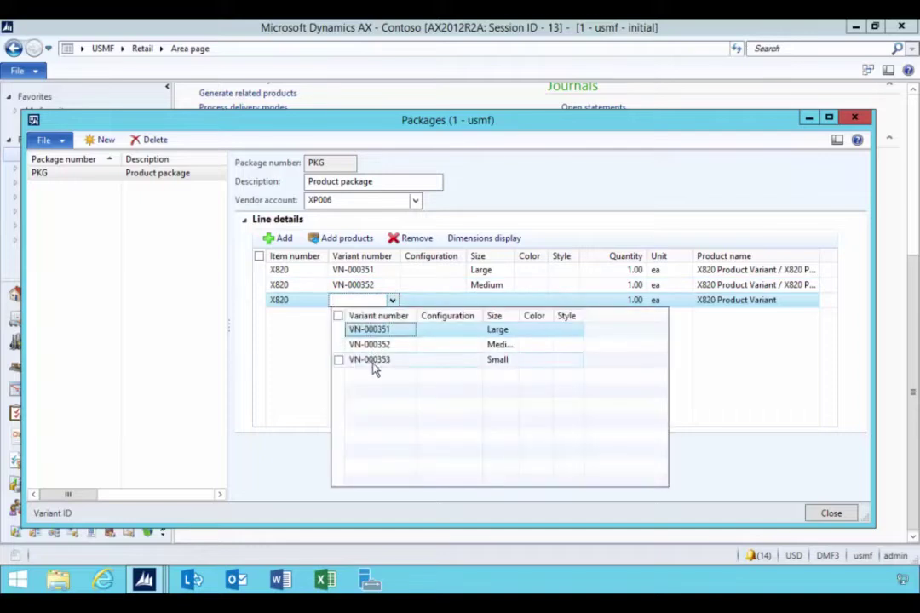
pyautogui.click(373, 362)
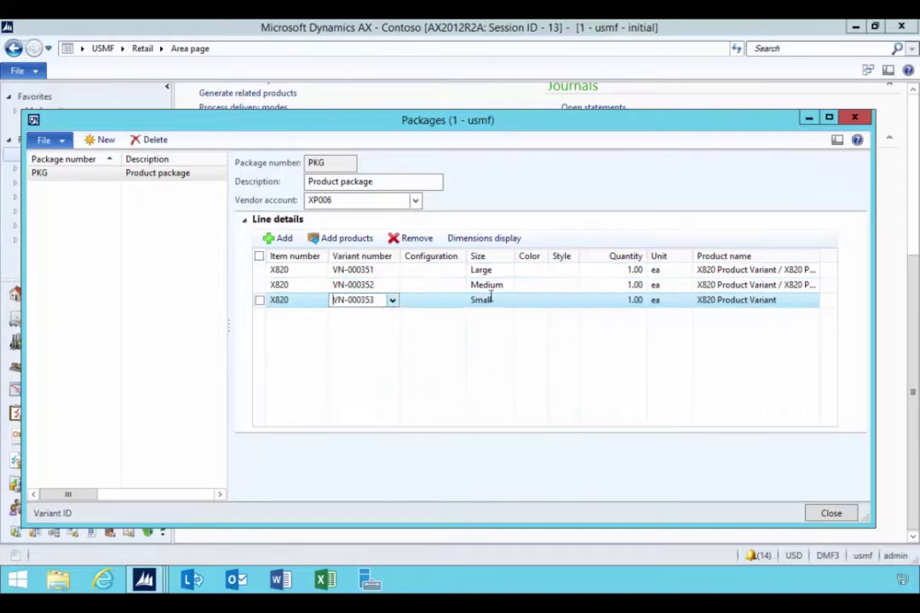
# Set the package line quantities to 10 for Large, 8 for Medium and 5 for Small, and close the packages form.
pyautogui.click(602, 271)
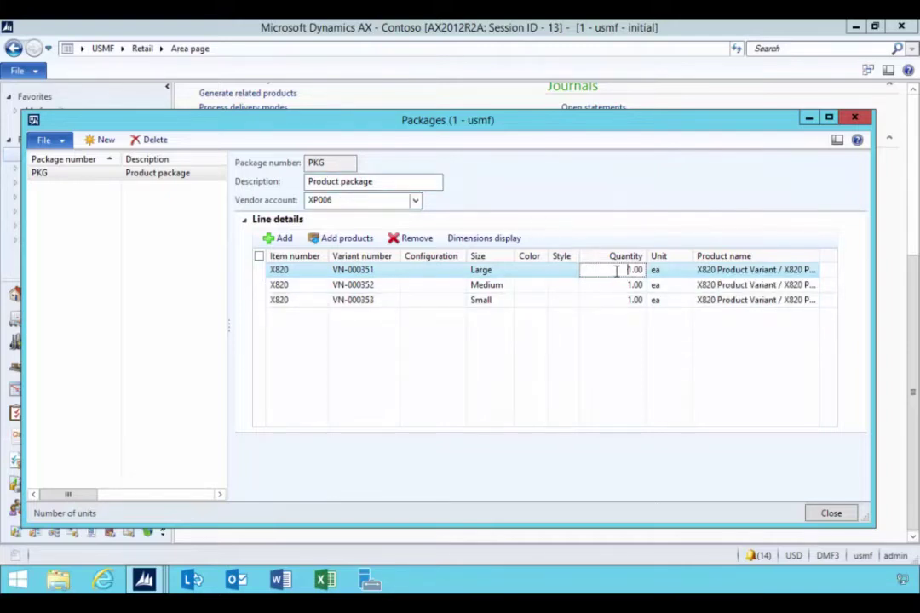
pyautogui.doubleClick(617, 270)
pyautogui.write('10')
pyautogui.press('Down')
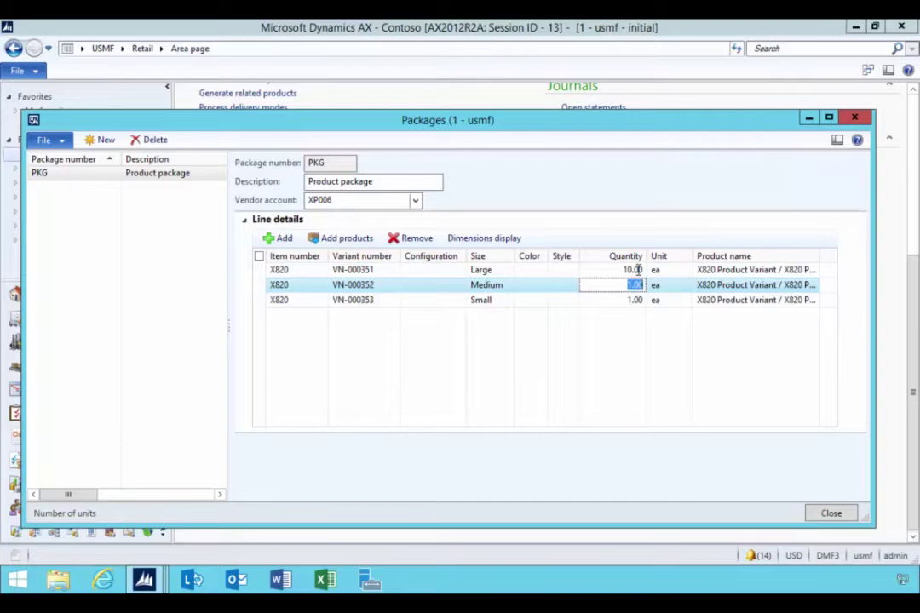
pyautogui.write('5')
pyautogui.press('Down')
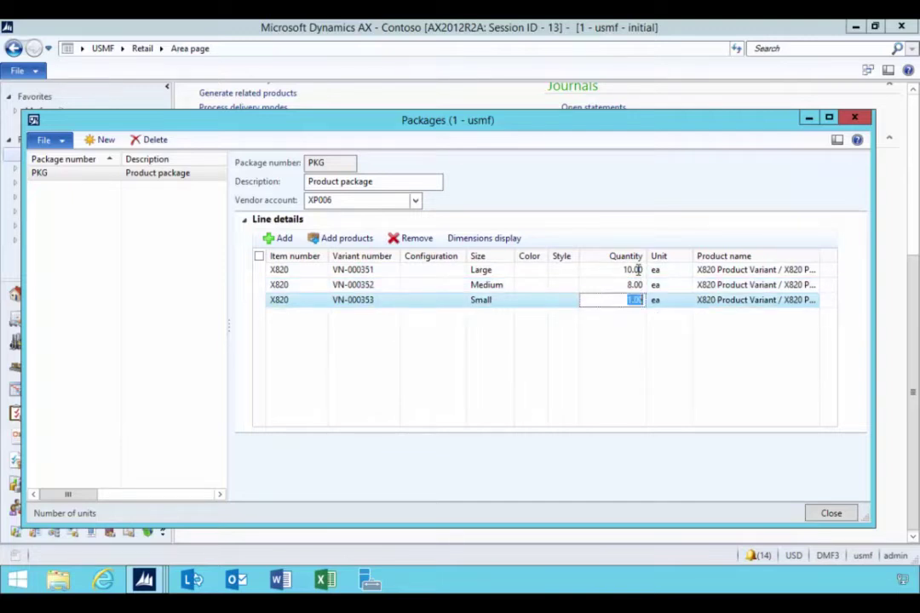
pyautogui.write('5')
pyautogui.press('Up')
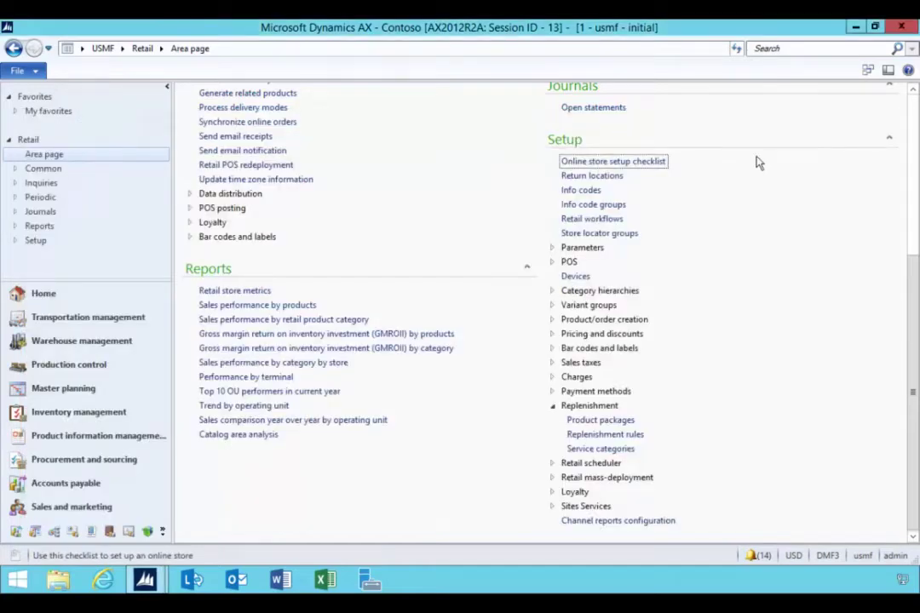
pyautogui.click(854, 117)
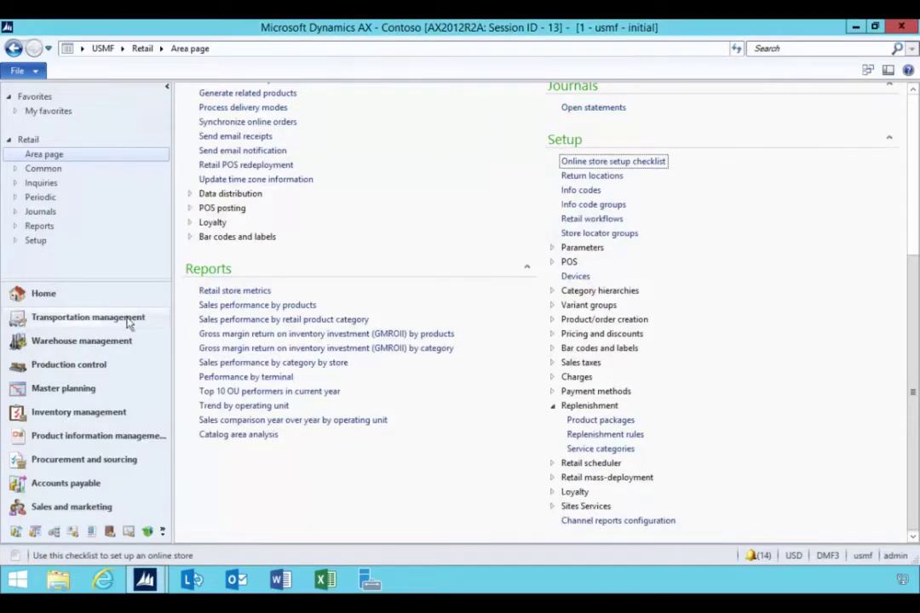
# Start a new purchase order from the list of all purchase orders, with Component Supply Company as the vendor.
pyautogui.click(138, 458)
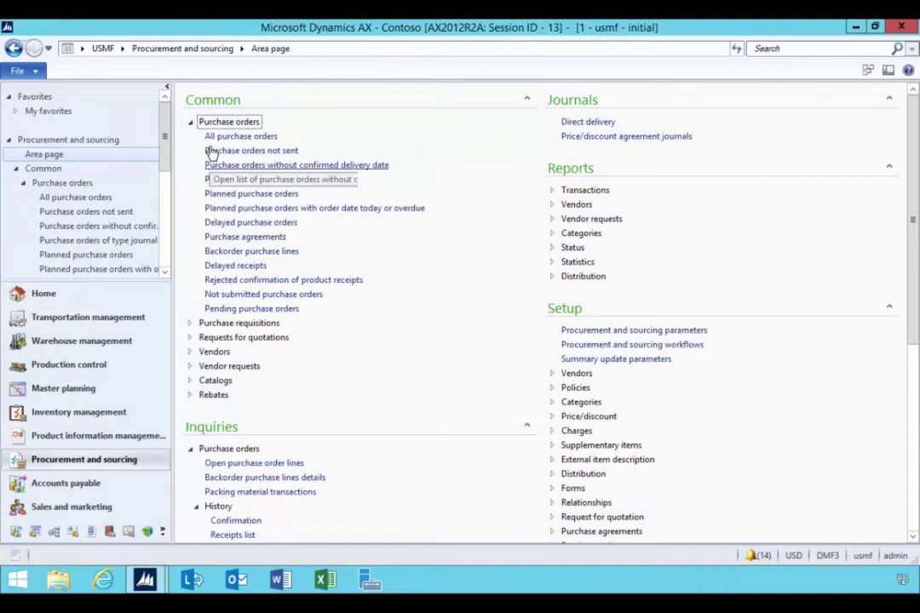
pyautogui.click(213, 137)
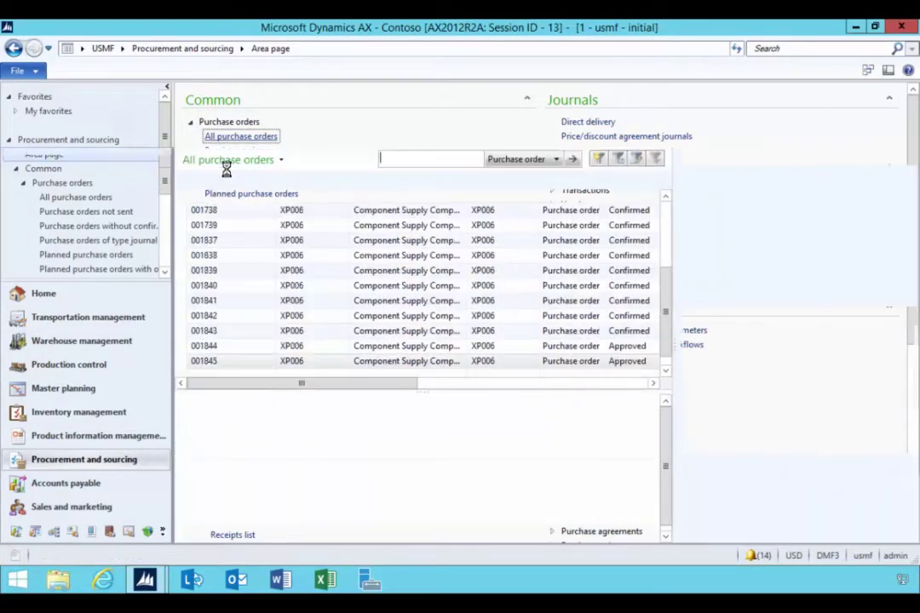
pyautogui.hotkey('ctrl', 'n')
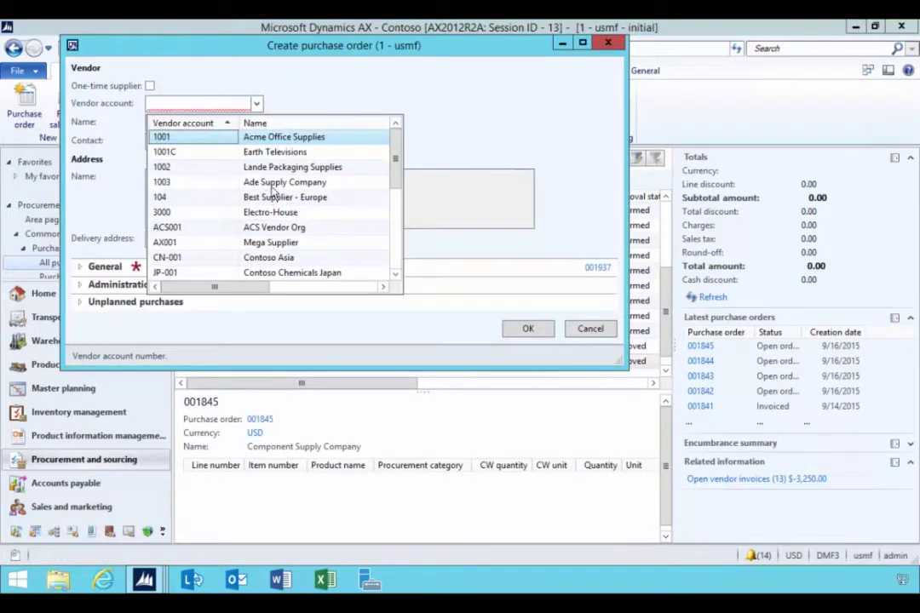
pyautogui.click(181, 105)
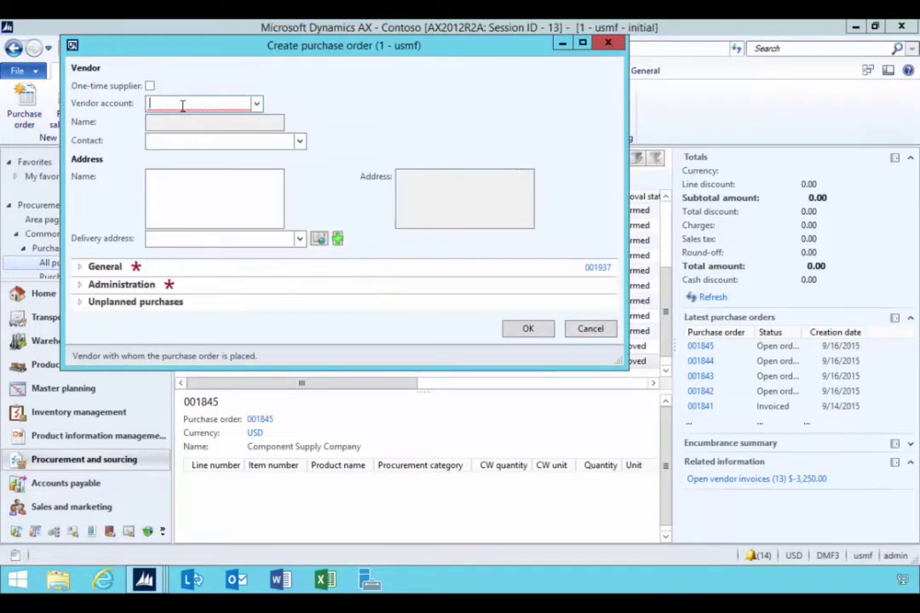
pyautogui.write('P')
pyautogui.press('BackSpace')
pyautogui.write('XP006')
pyautogui.press('Tab')
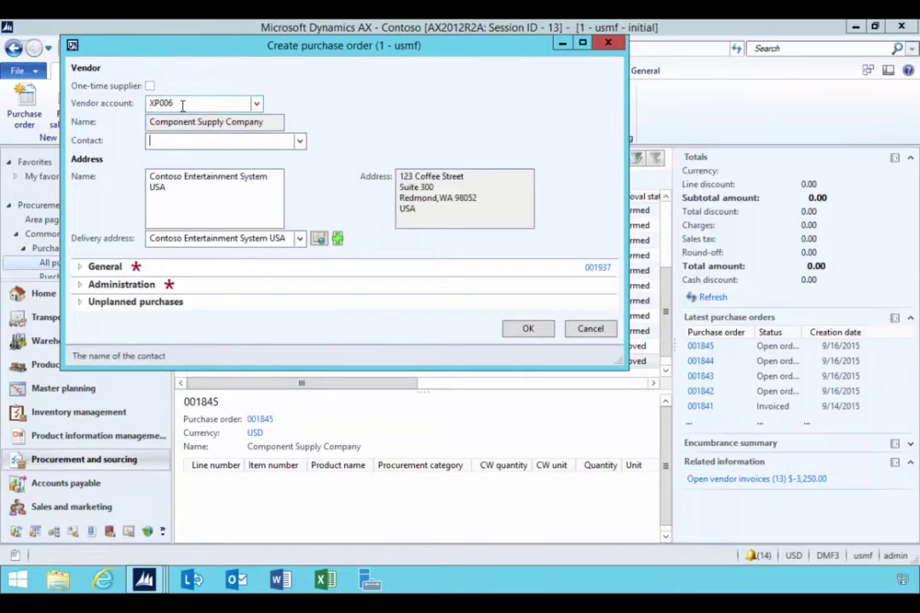
# Set the order's site to X1 and warehouse to X1 in the general details, and create the purchase order.
pyautogui.click(79, 267)
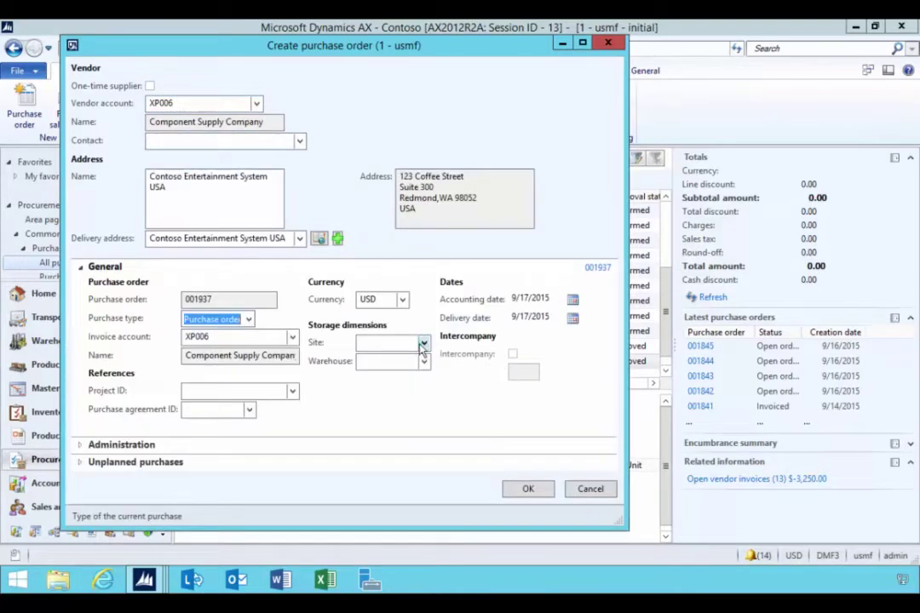
pyautogui.click(423, 342)
pyautogui.click(379, 513)
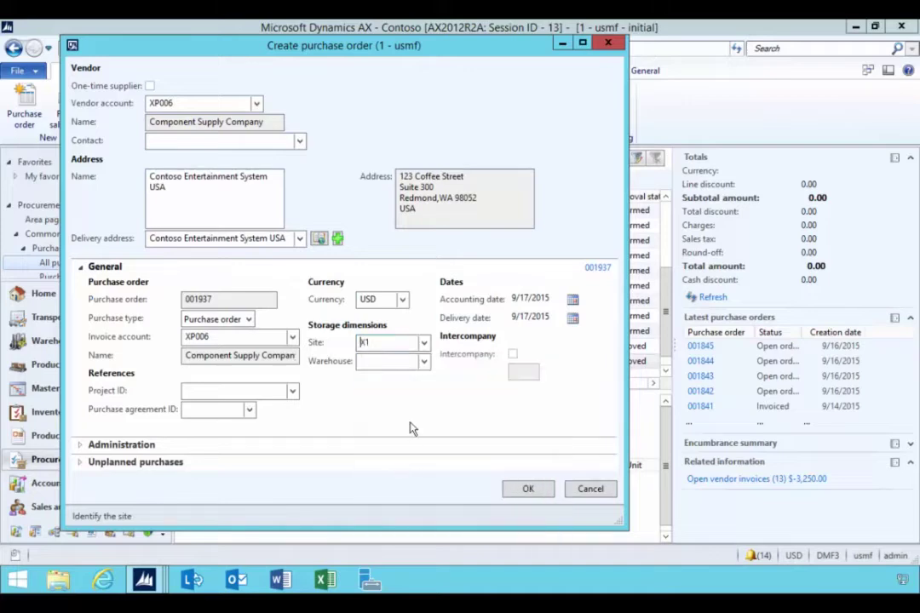
pyautogui.press('Tab')
pyautogui.hotkey('alt', 'Down')
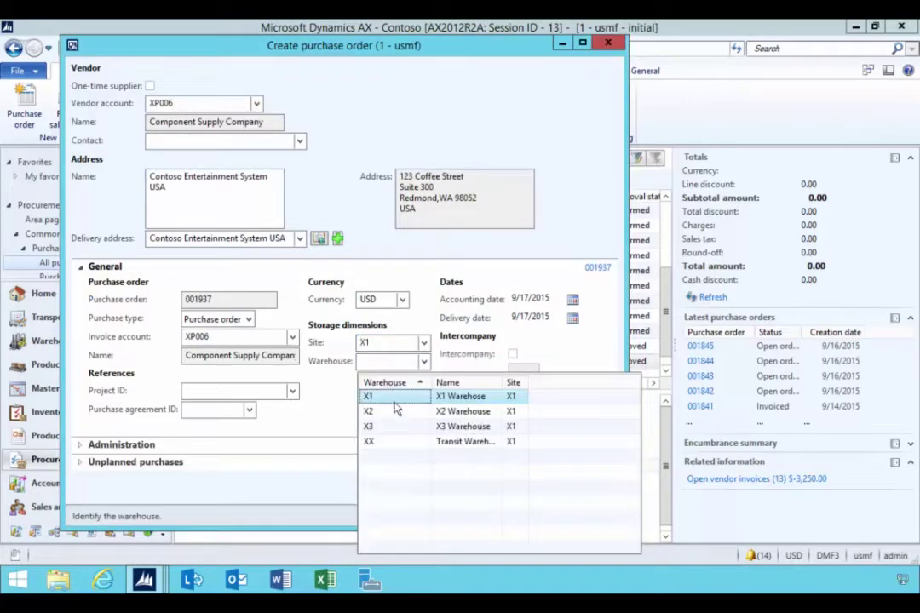
pyautogui.click(396, 400)
pyautogui.click(528, 490)
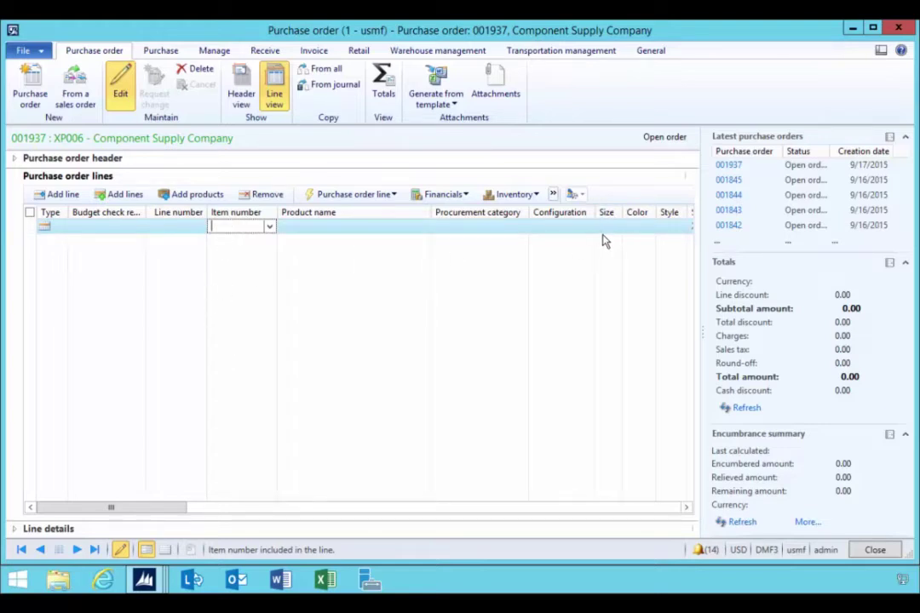
# Create purchase order lines from the retail package PKG with a package quantity of 2.
pyautogui.click(393, 196)
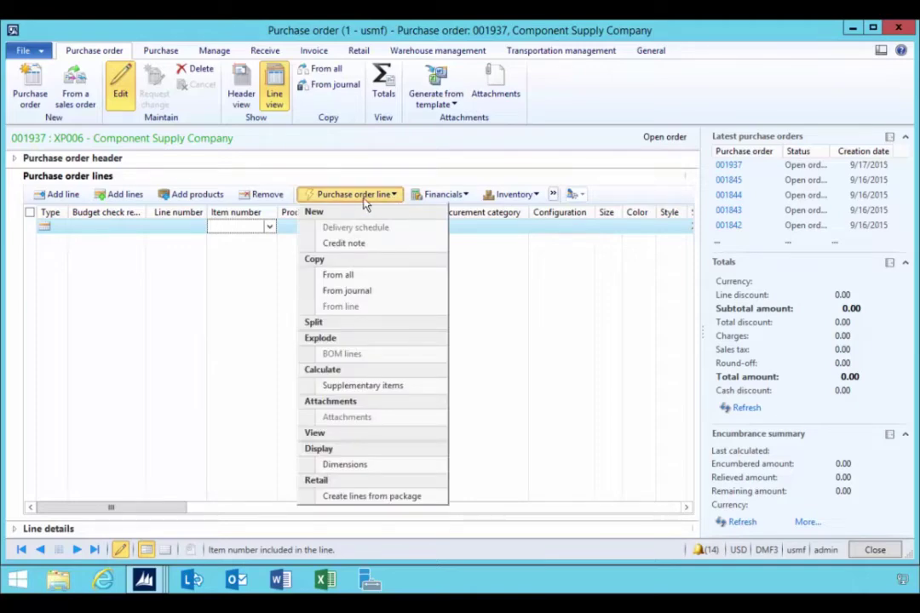
pyautogui.click(410, 502)
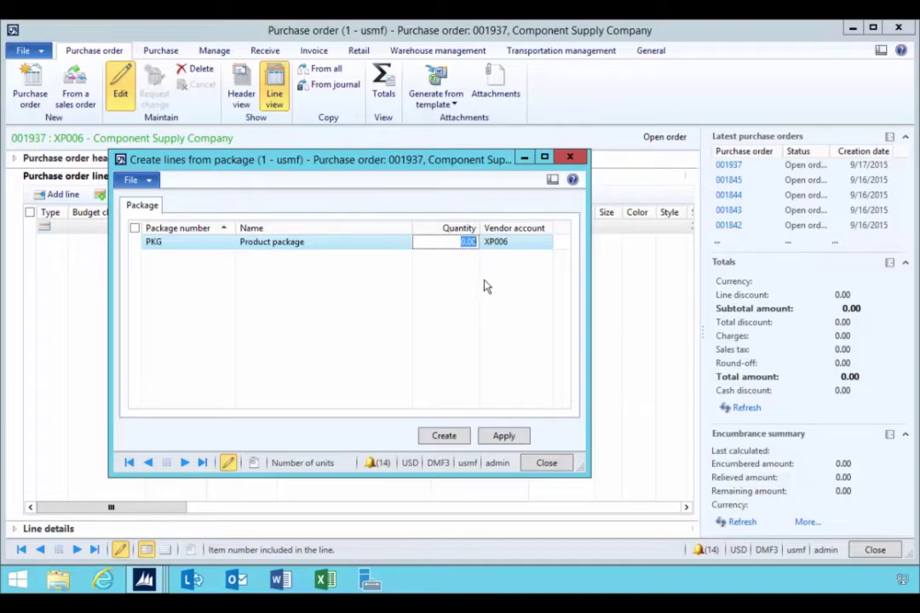
pyautogui.write('2')
pyautogui.press('Tab')
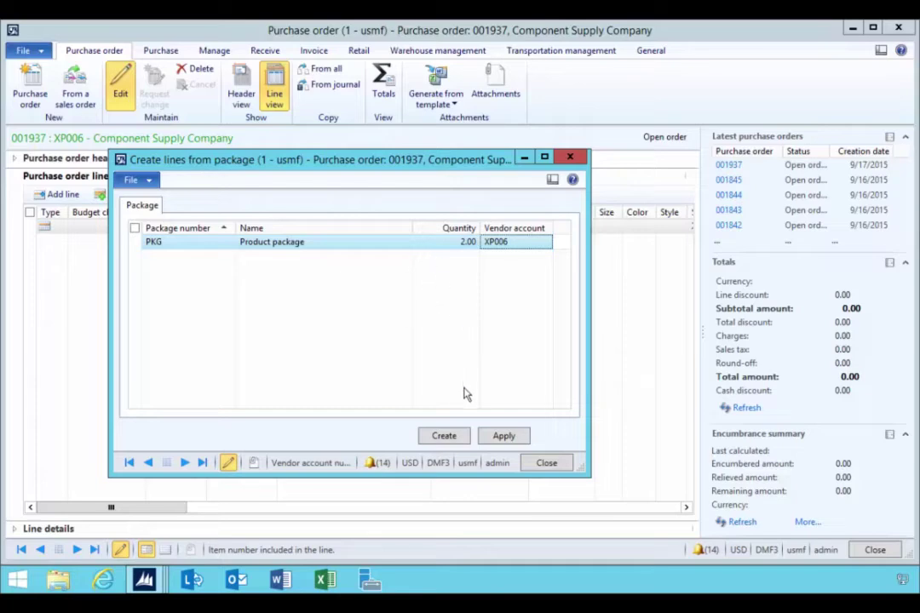
pyautogui.click(465, 439)
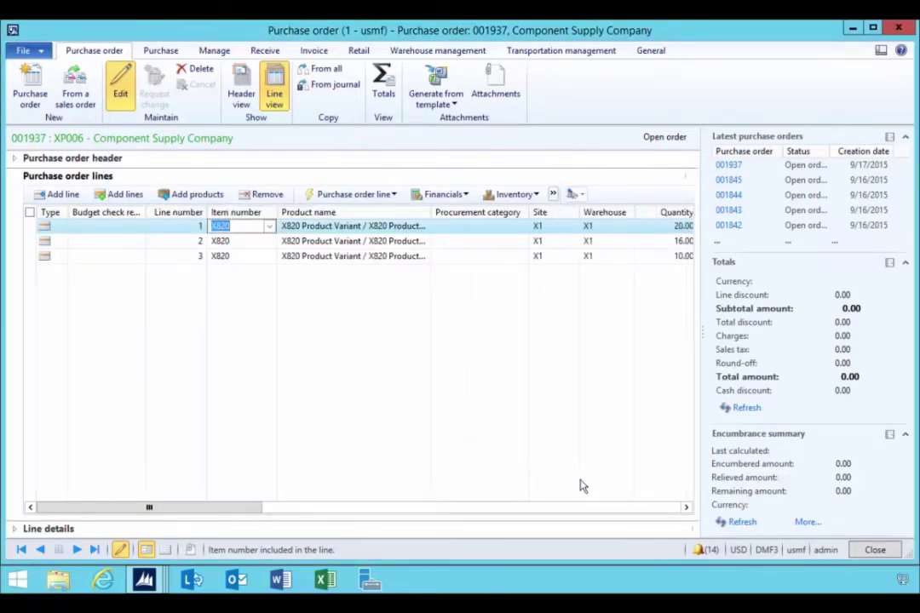
# Examine the quantities on the purchase order lines and the product package recorded in the details of line 3.
pyautogui.click(685, 508)
pyautogui.click(686, 507)
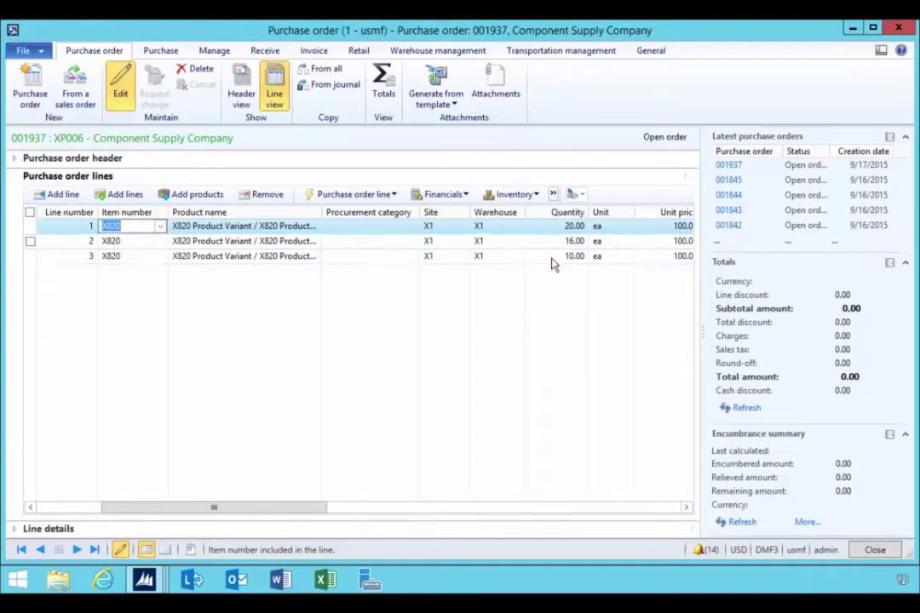
pyautogui.click(552, 229)
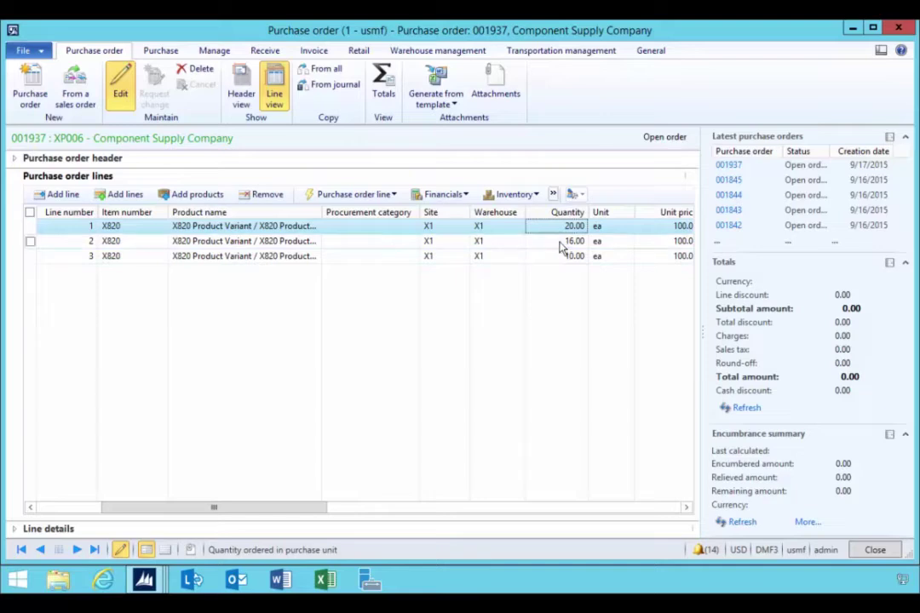
pyautogui.click(558, 242)
pyautogui.click(541, 255)
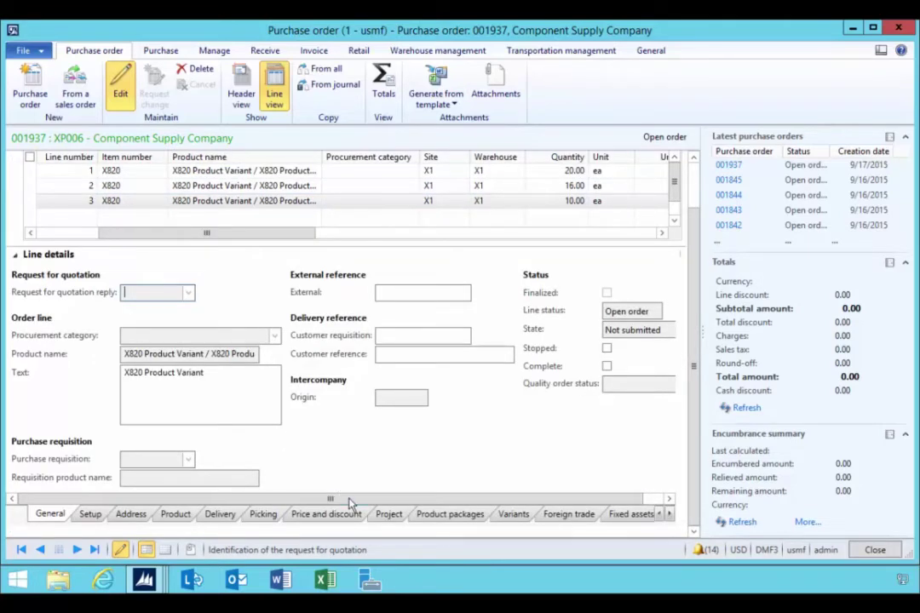
pyautogui.click(444, 515)
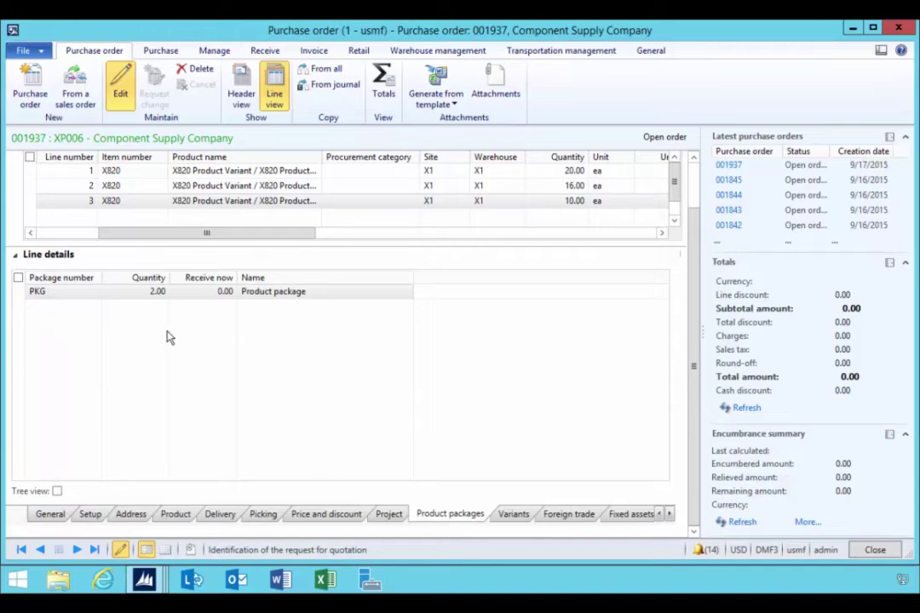
pyautogui.click(154, 294)
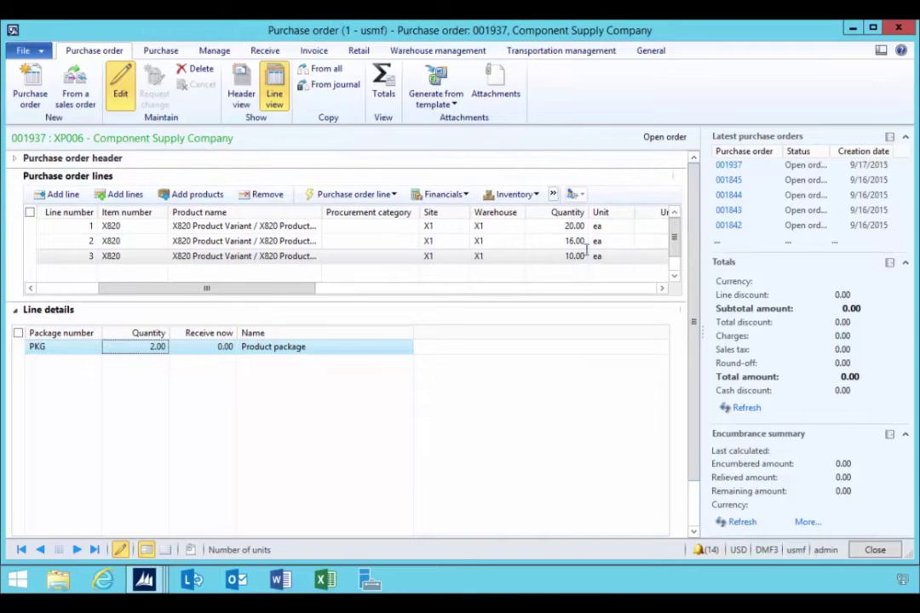
# Try to remove line 1 individually from the purchase order.
pyautogui.click(186, 226)
pyautogui.click(255, 198)
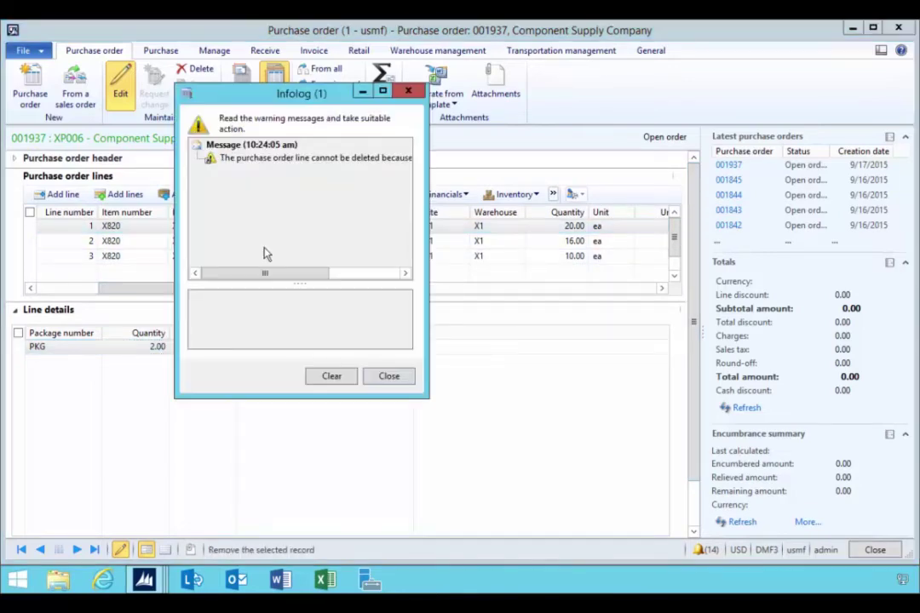
pyautogui.click(387, 376)
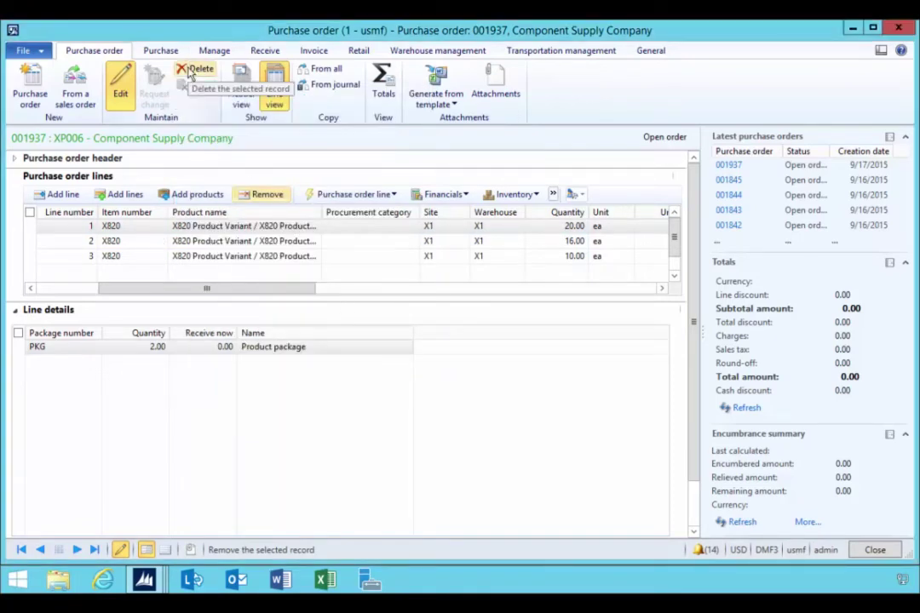
# Delete package PKG from the purchase order together with all the lines it contains.
pyautogui.click(213, 228)
pyautogui.click(86, 351)
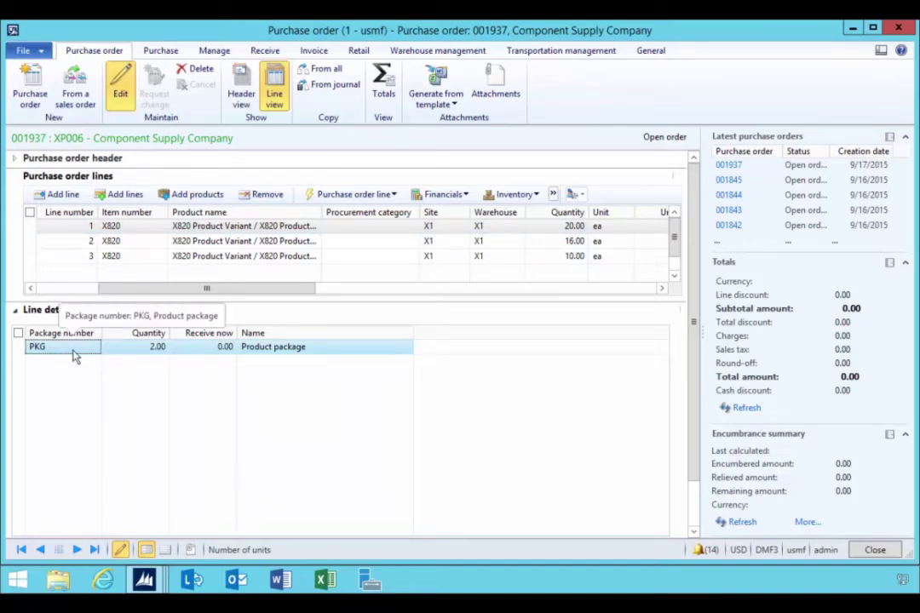
pyautogui.hotkey('alt', 'F9')
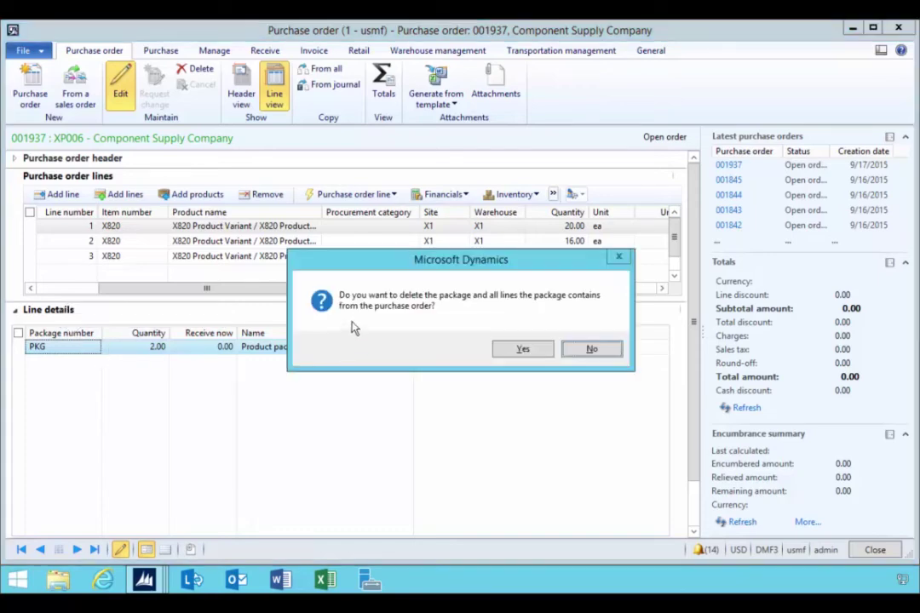
pyautogui.click(523, 350)
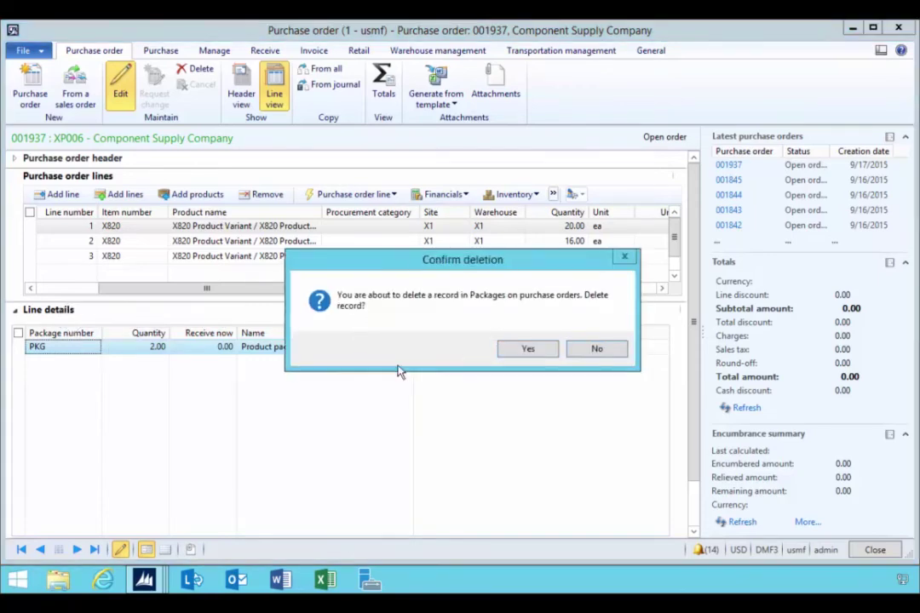
pyautogui.click(513, 349)
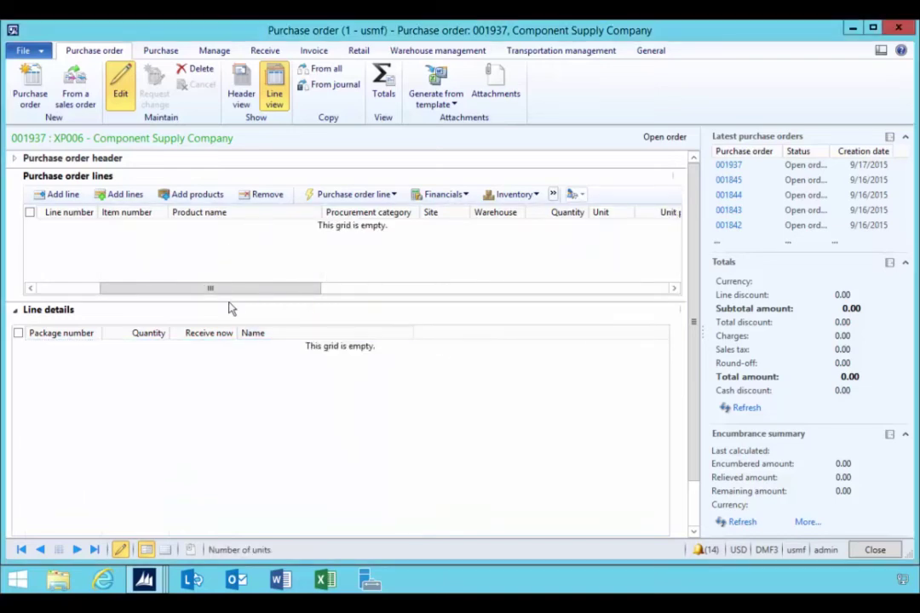
# Add the lines of package PKG to the emptied purchase order again with quantity 2, and select the first line.
pyautogui.click(366, 196)
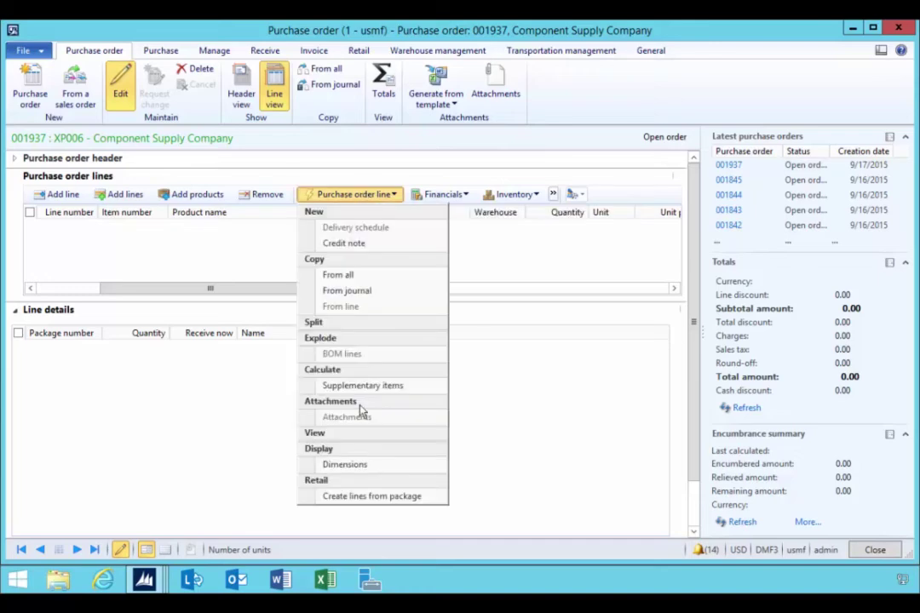
pyautogui.click(363, 500)
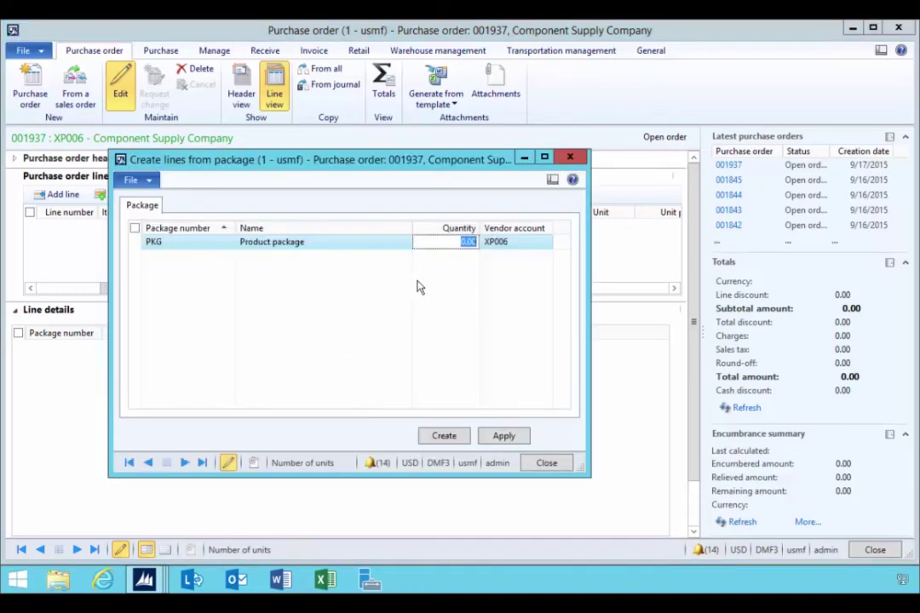
pyautogui.write('2')
pyautogui.click(450, 435)
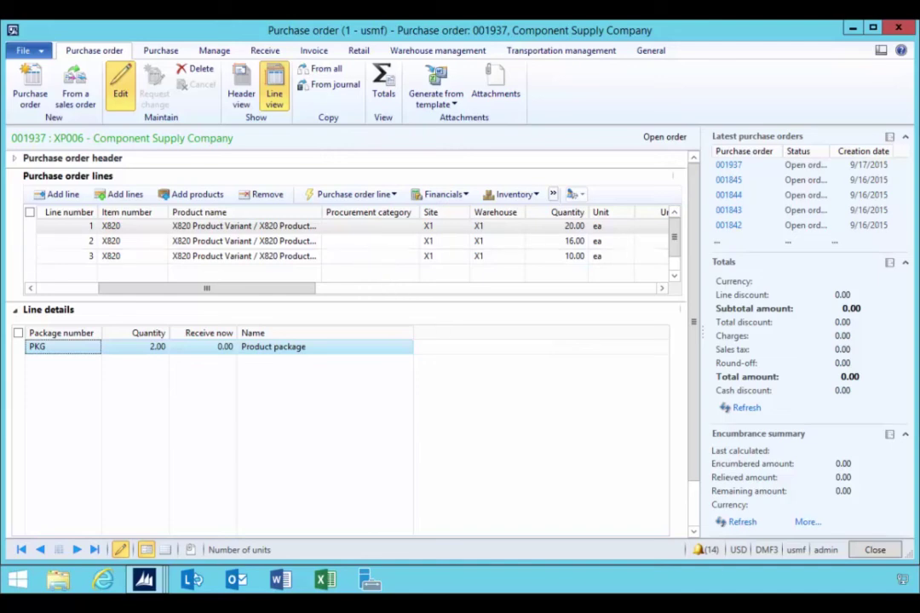
pyautogui.press('Tab')
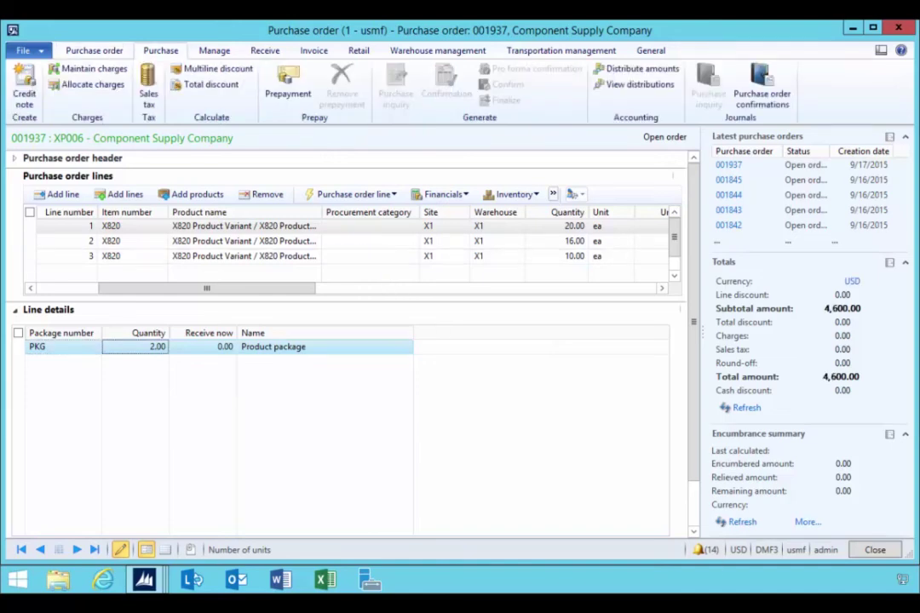
pyautogui.click(309, 228)
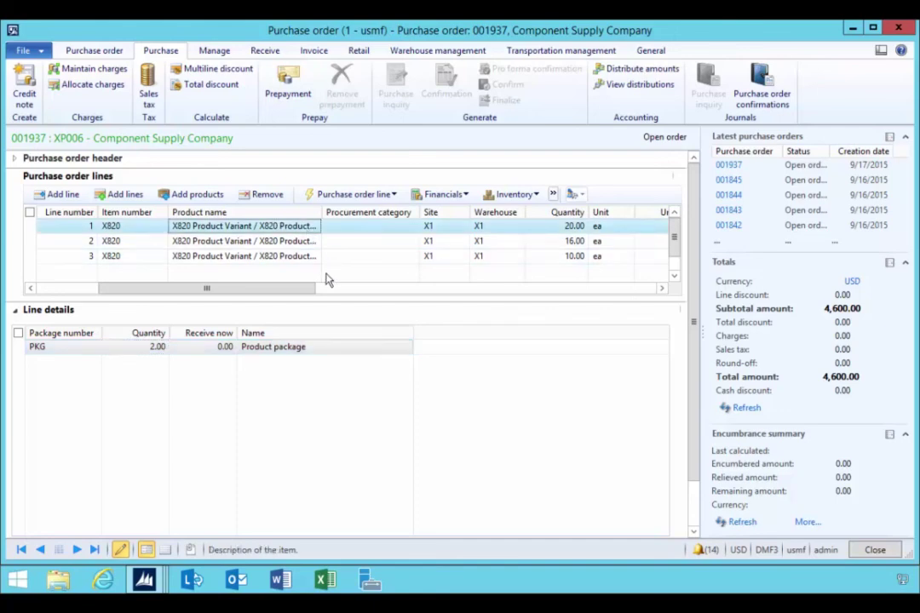